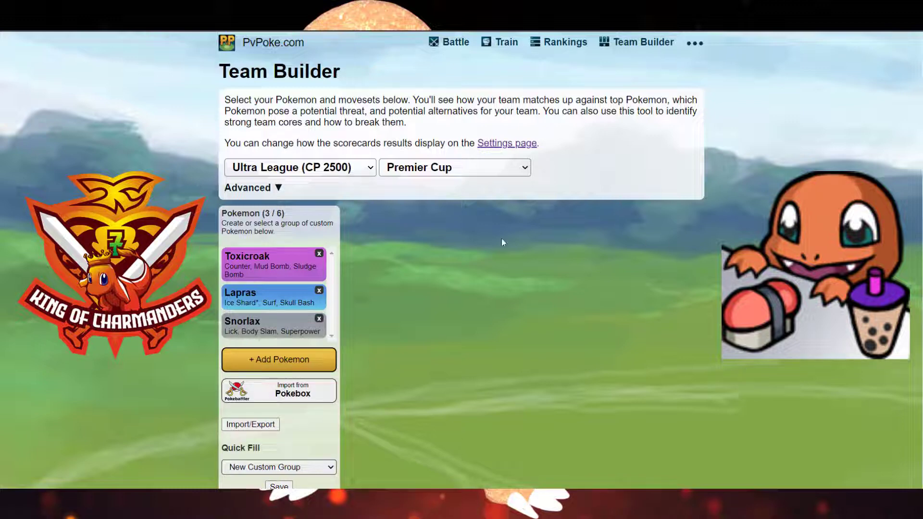
Step: Open Toxicroak's advanced stats, set its level cap to 50 and maximize its overall IVs
left_click(287, 278)
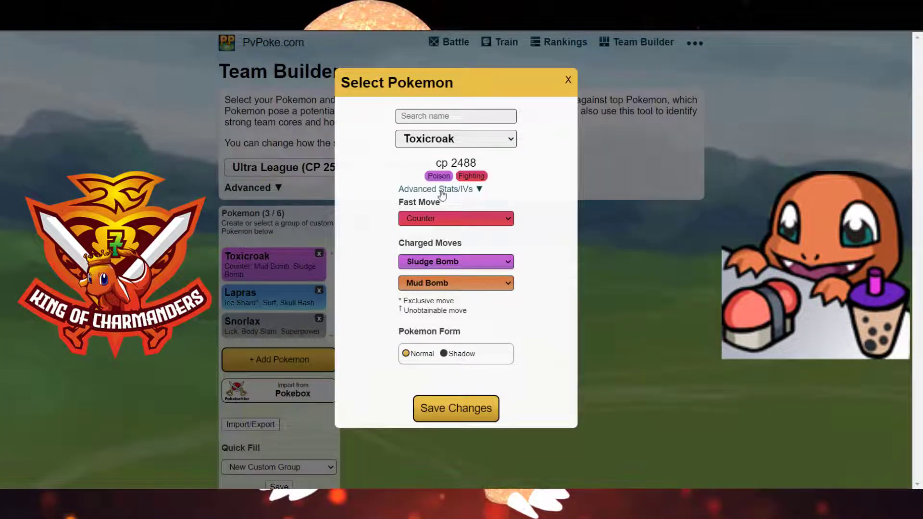
left_click(442, 190)
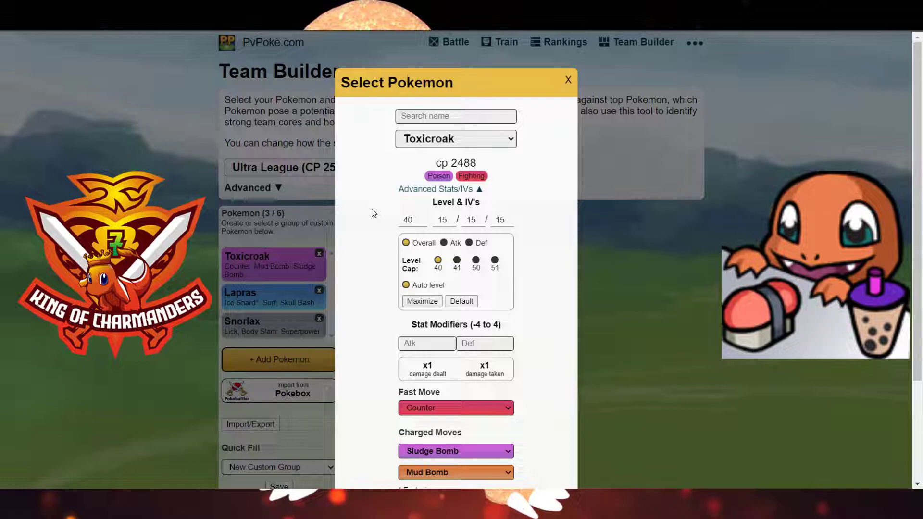
left_click(480, 266)
left_click(422, 302)
left_click(568, 80)
Step: Rate the team of Toxicroak, Lapras and Snorlax for the Ultra League Premier Cup
scroll(480, 305, "down", 1)
scroll(480, 305, "down", 1)
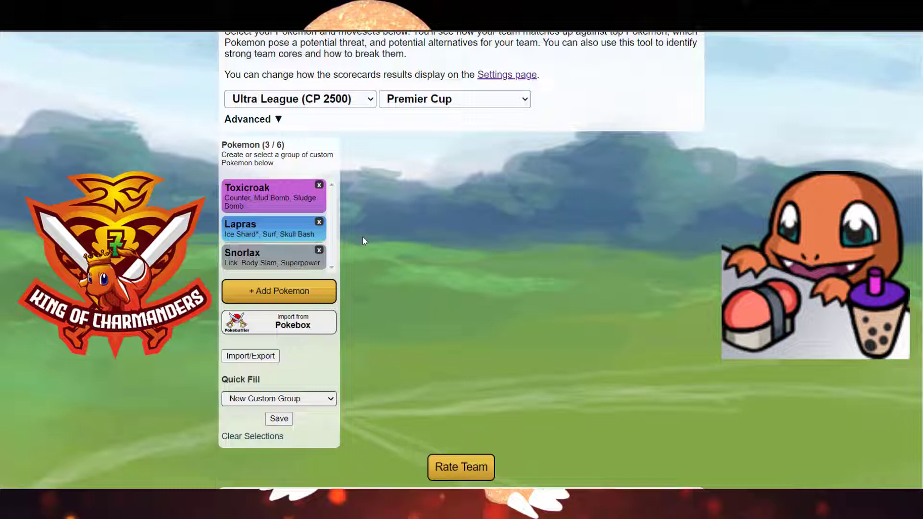
scroll(492, 268, "down", 2)
left_click(468, 396)
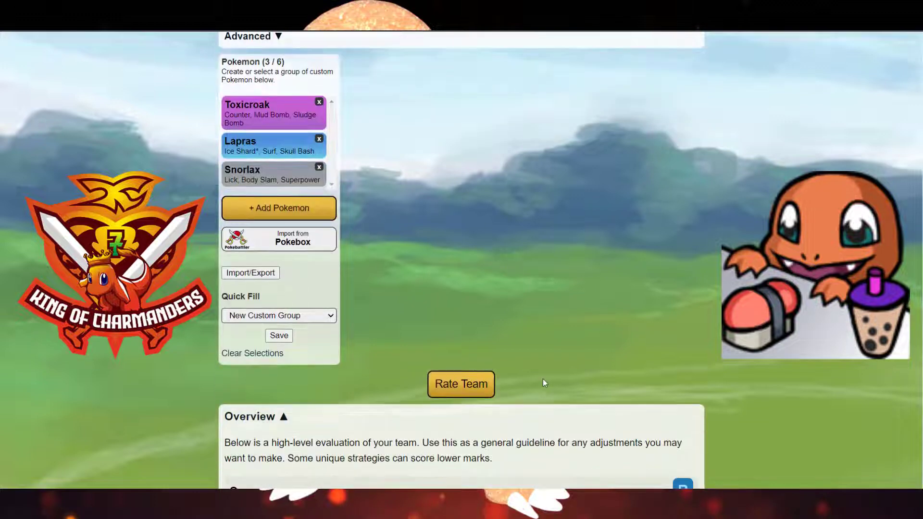
Step: Examine the overview grades and meta scorecard matchups of the Toxicroak, Lapras and Snorlax team
scroll(543, 379, "down", 5)
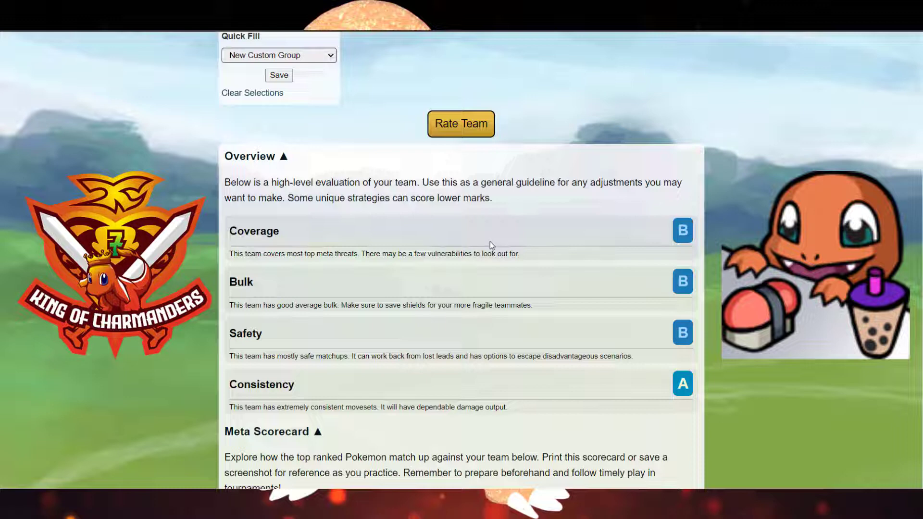
scroll(489, 241, "down", 4)
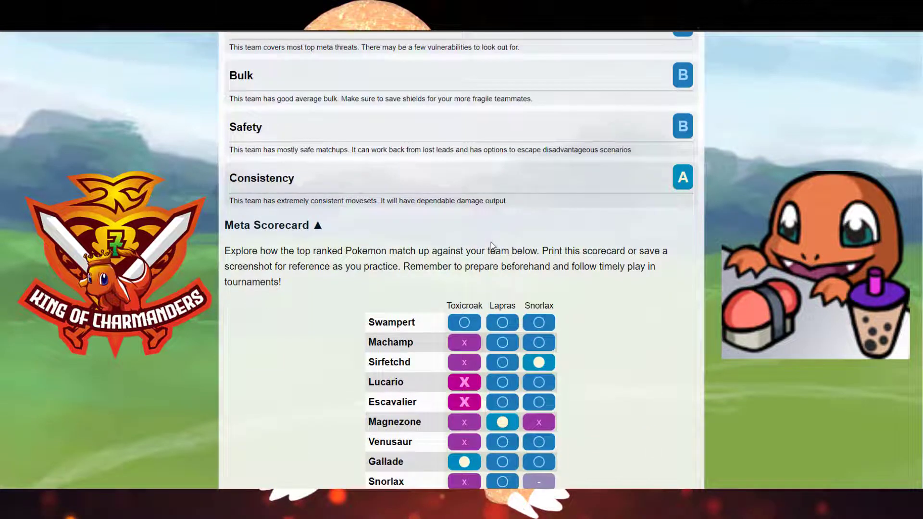
scroll(491, 241, "down", 3)
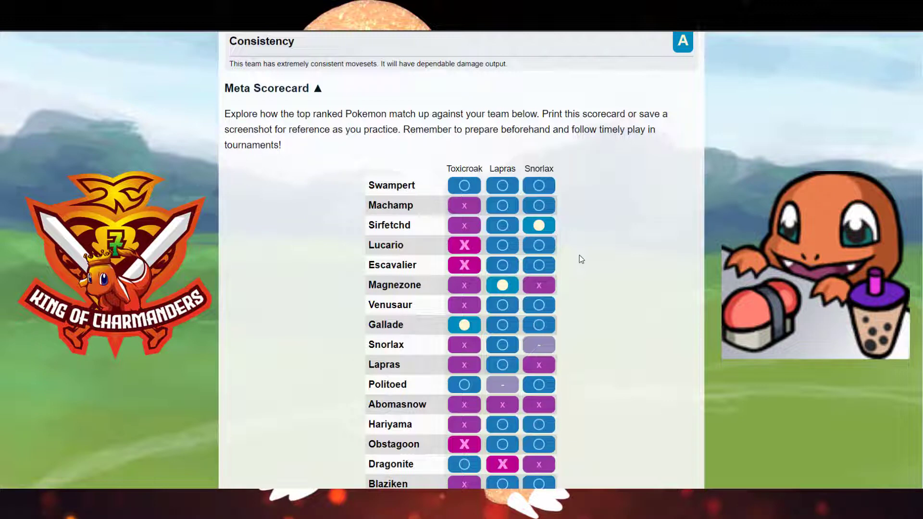
scroll(581, 259, "down", 1)
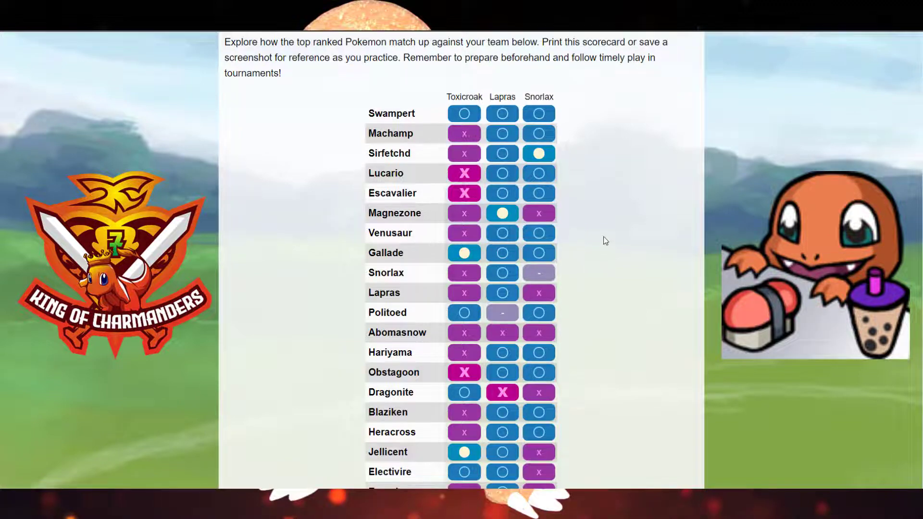
scroll(604, 239, "down", 15)
scroll(605, 240, "up", 1)
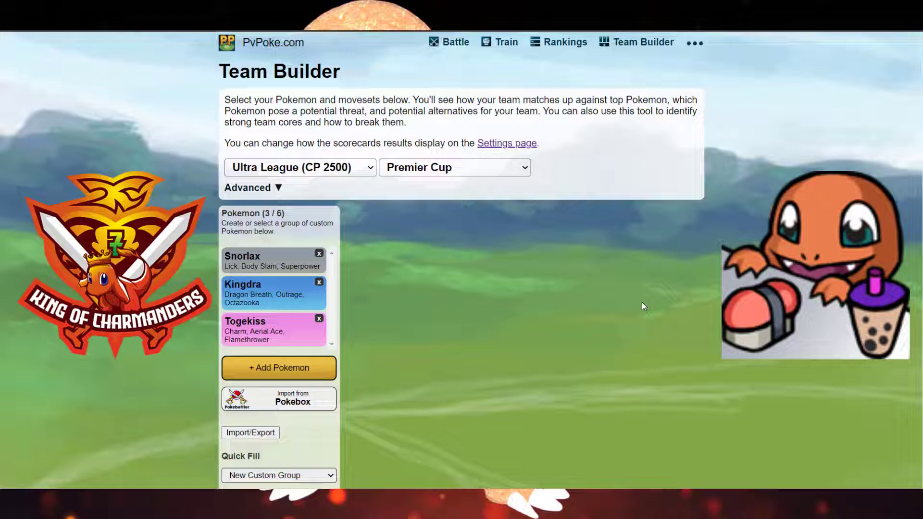
Step: Review the overview grades, meta scorecard and potential threats for the team of Snorlax, Kingdra and Togekiss
scroll(660, 279, "down", 8)
scroll(663, 278, "up", 1)
scroll(663, 278, "up", 4)
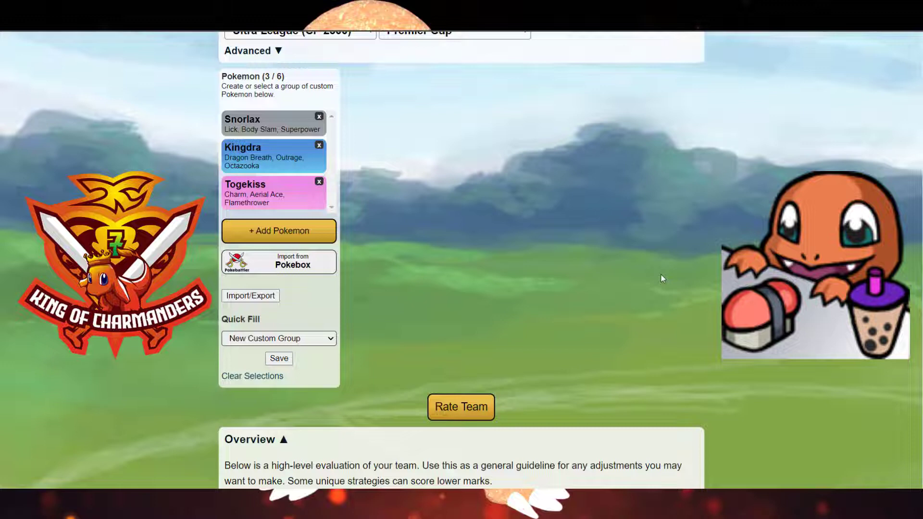
scroll(665, 271, "down", 5)
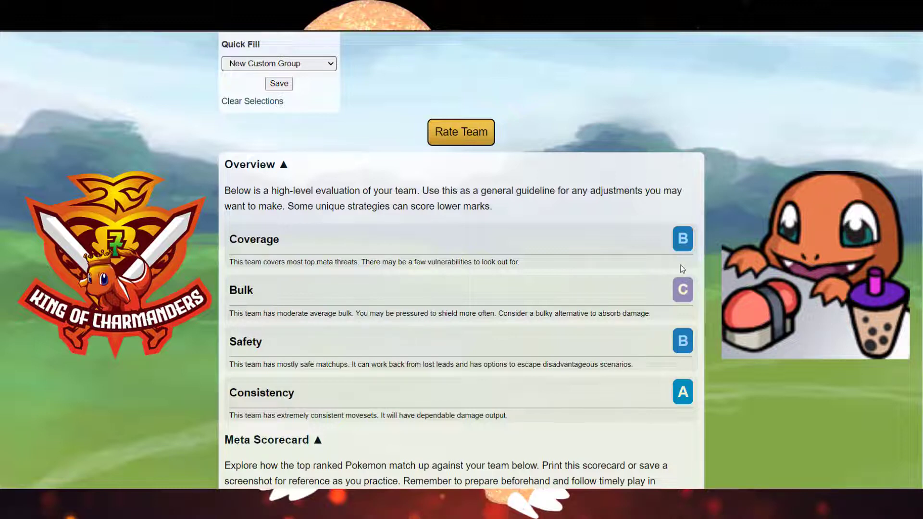
scroll(680, 265, "down", 4)
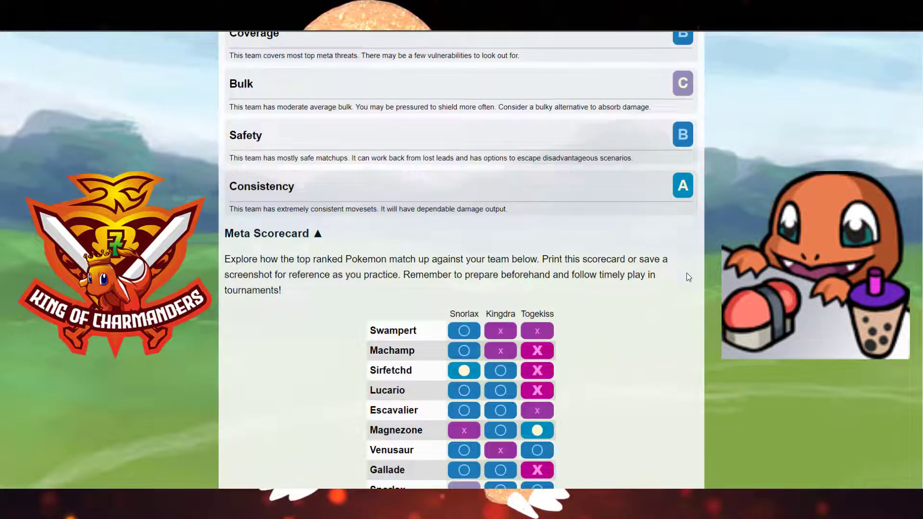
scroll(687, 273, "down", 1)
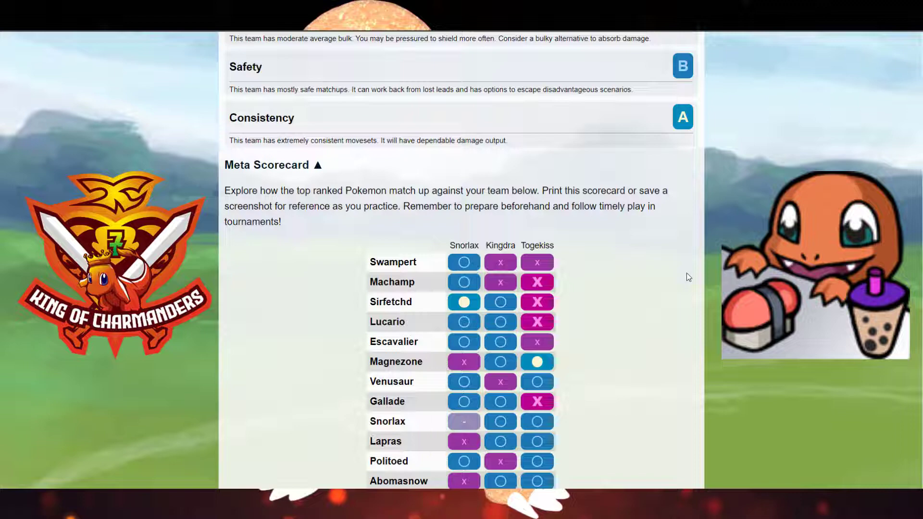
scroll(687, 273, "down", 3)
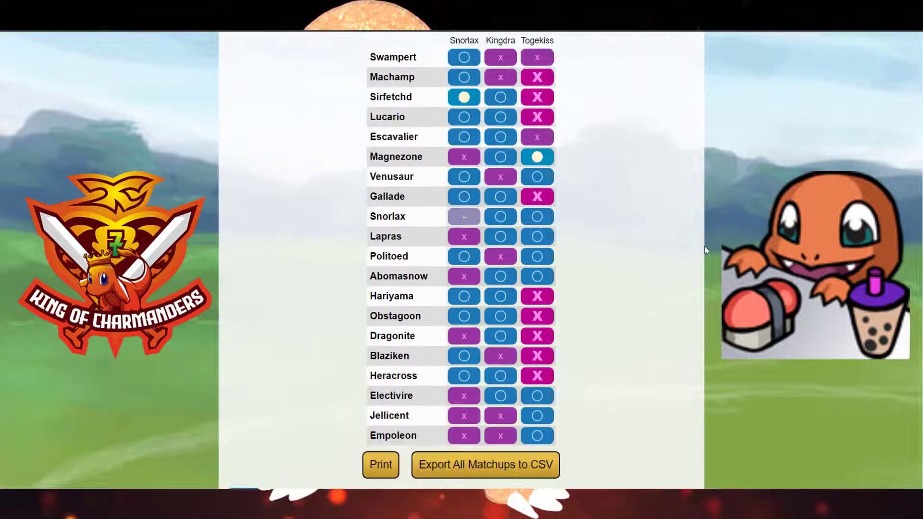
scroll(706, 250, "down", 6)
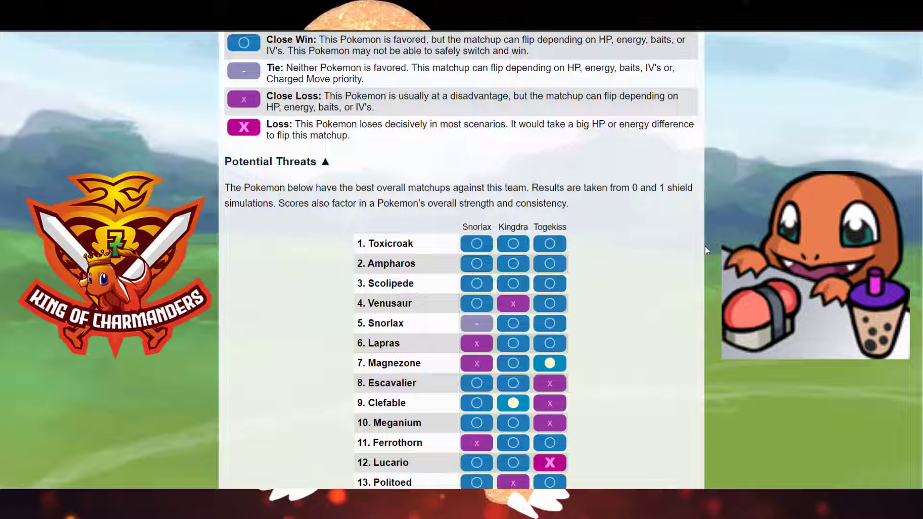
scroll(705, 245, "down", 4)
scroll(705, 246, "up", 1)
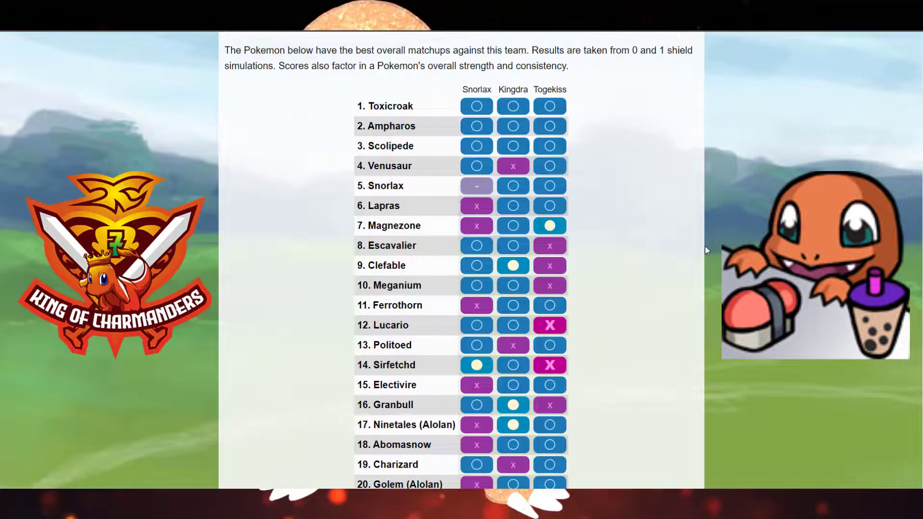
scroll(705, 245, "up", 15)
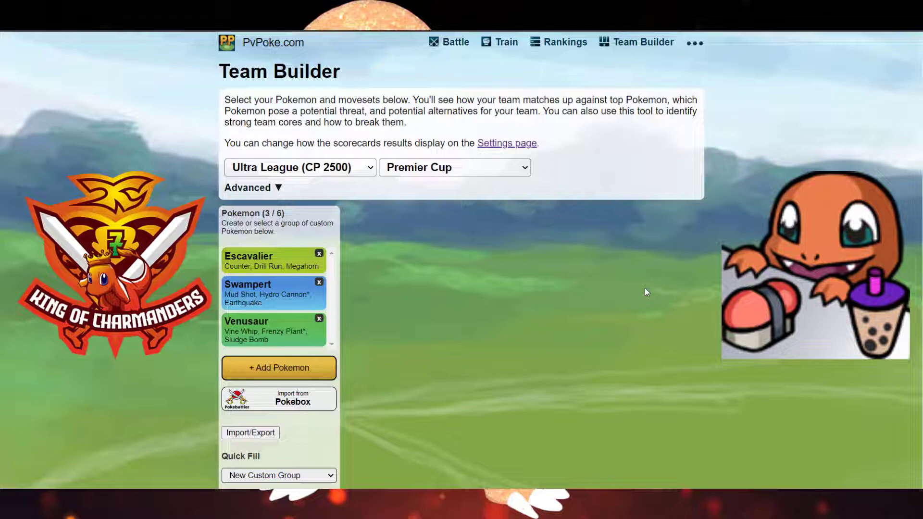
Step: Review the overview grades, meta scorecard and potential threats for the team of Escavalier, Swampert and Venusaur
scroll(646, 287, "down", 7)
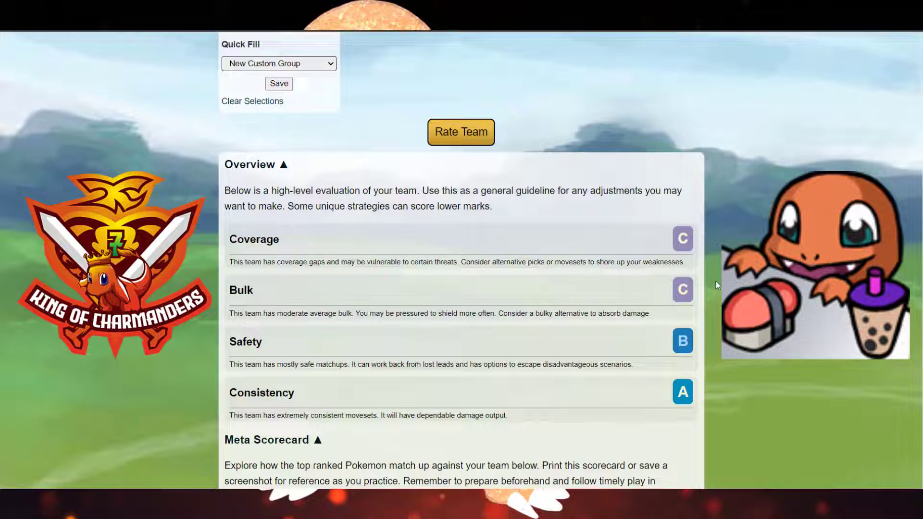
scroll(717, 281, "down", 5)
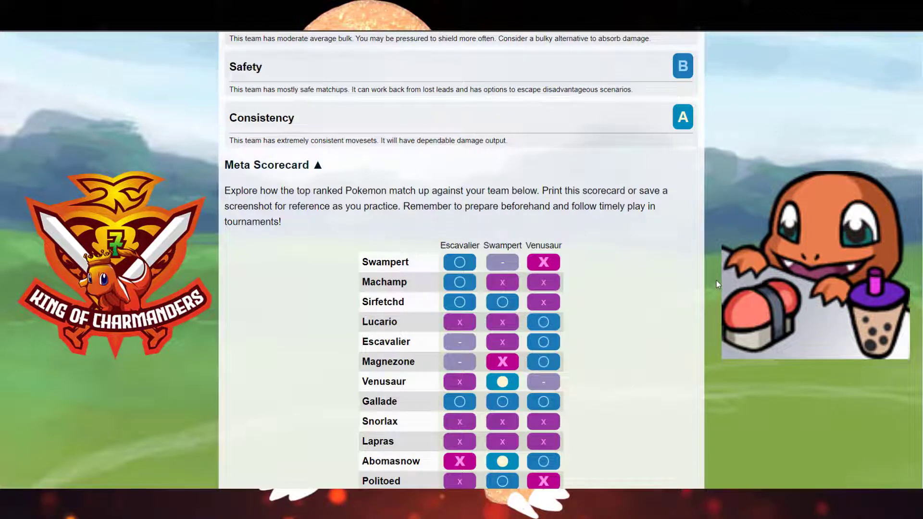
scroll(717, 280, "down", 3)
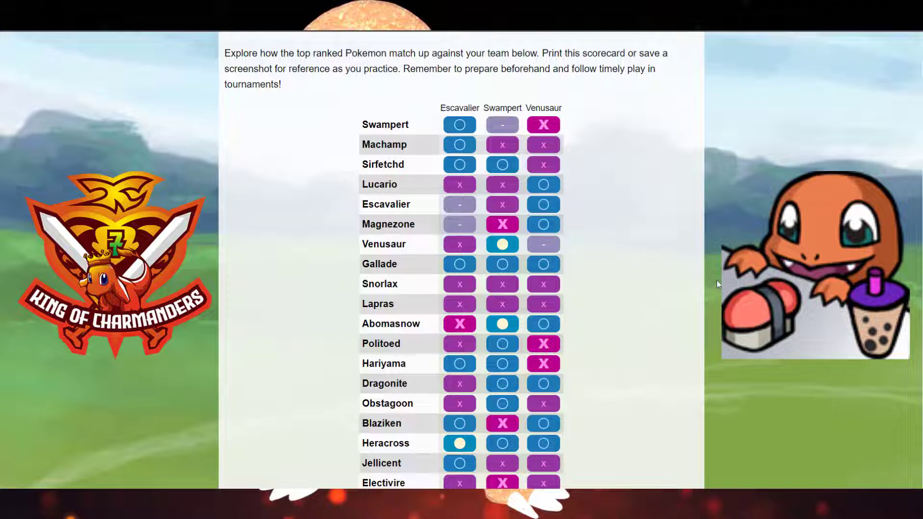
scroll(461, 262, "down", 2)
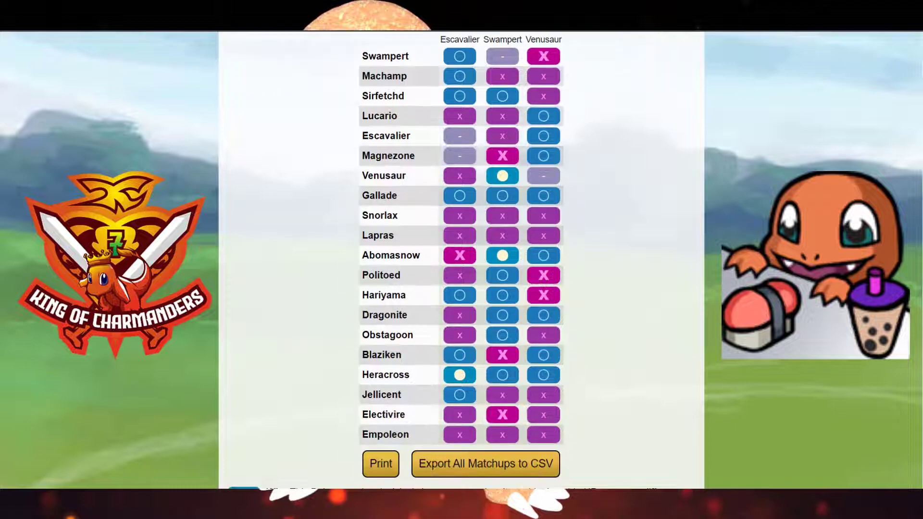
scroll(462, 262, "down", 7)
scroll(462, 262, "down", 3)
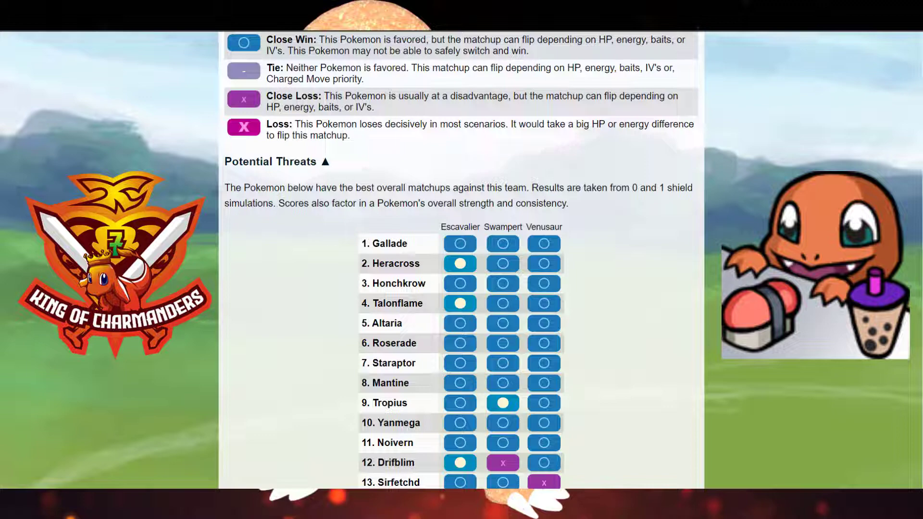
scroll(714, 233, "down", 6)
scroll(715, 233, "up", 20)
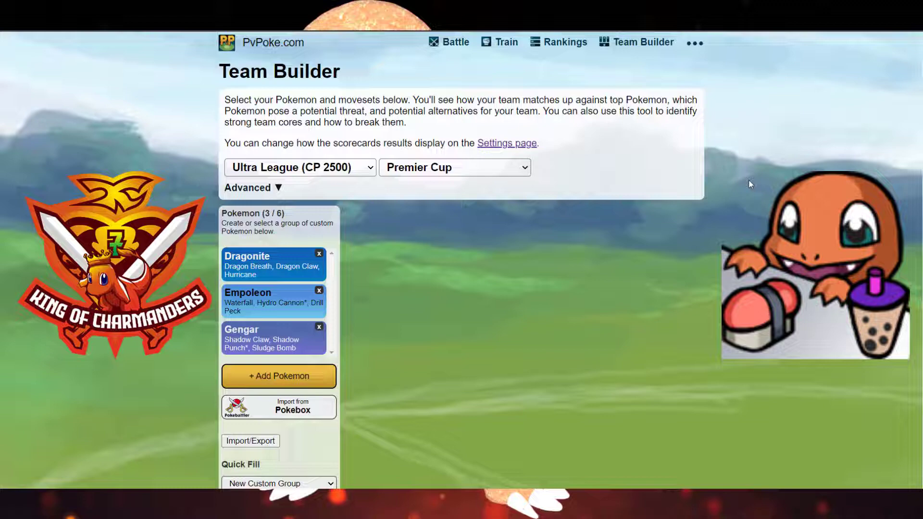
Step: Check the movesets and overview grades of the Dragonite, Empoleon and Gengar team
scroll(749, 180, "down", 5)
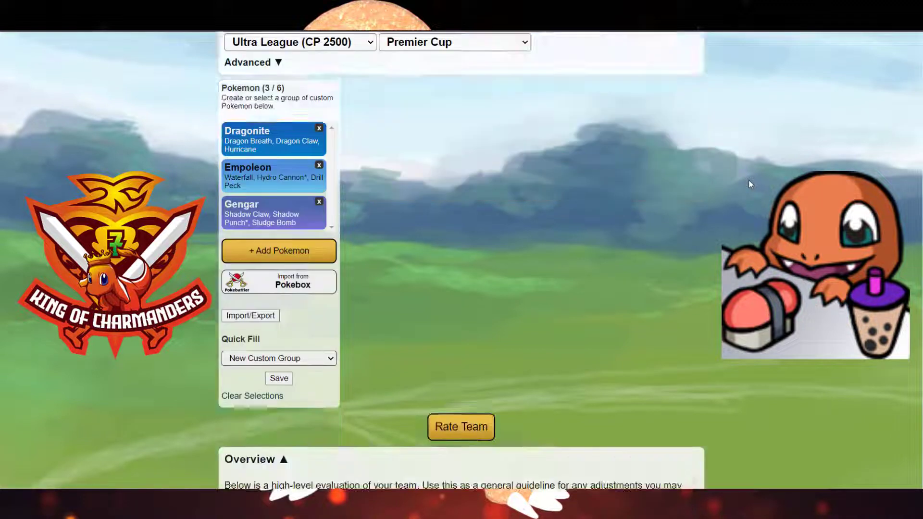
scroll(750, 180, "up", 3)
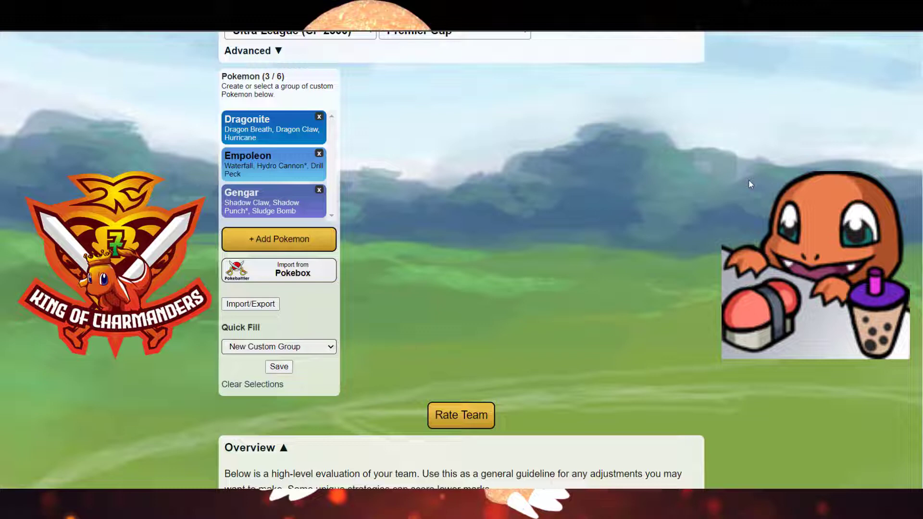
scroll(749, 180, "down", 7)
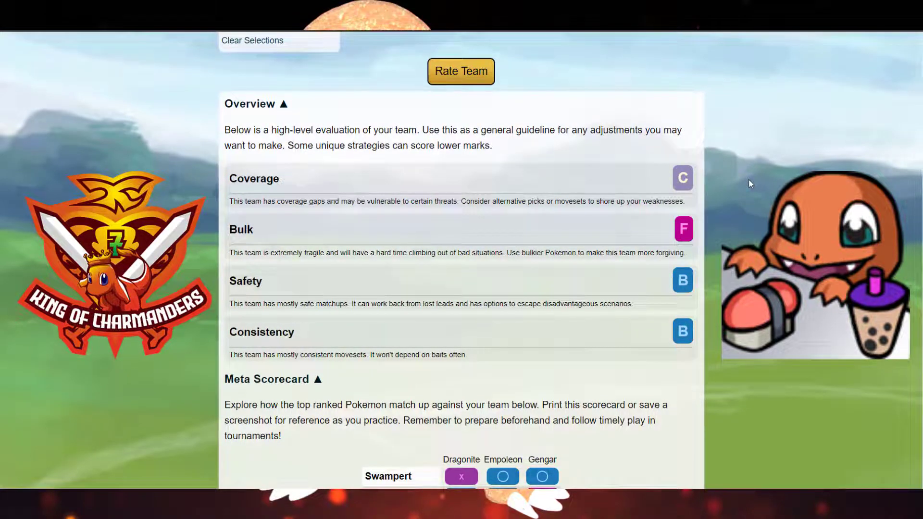
scroll(749, 180, "up", 9)
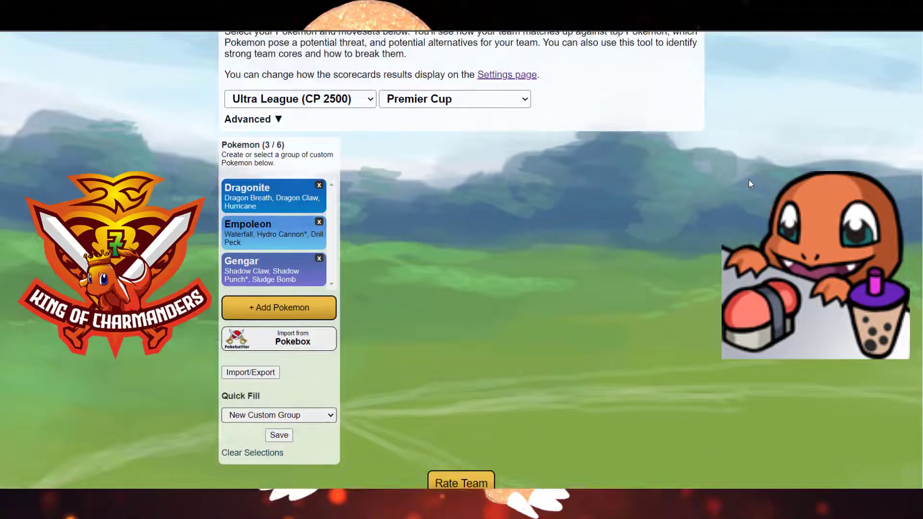
Step: Change Dragonite to its Shadow form, save the change and rate the team again
left_click(294, 212)
left_click(444, 353)
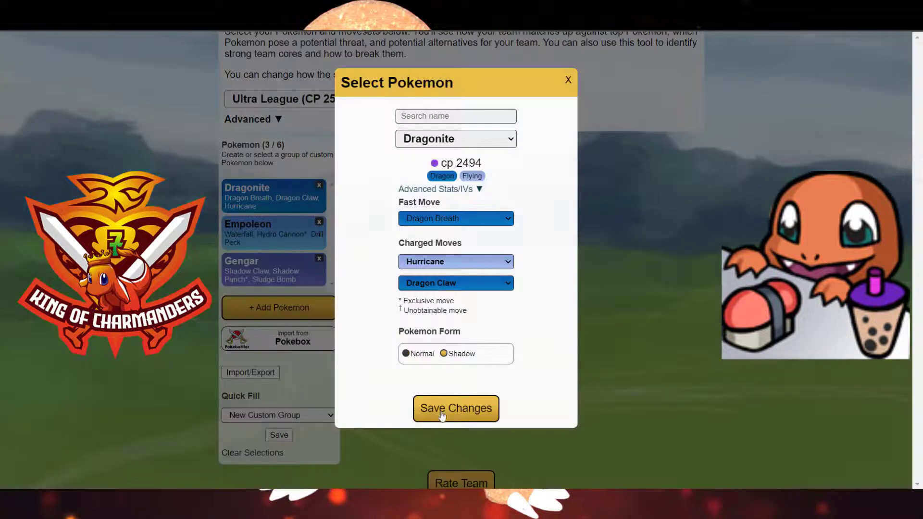
left_click(444, 414)
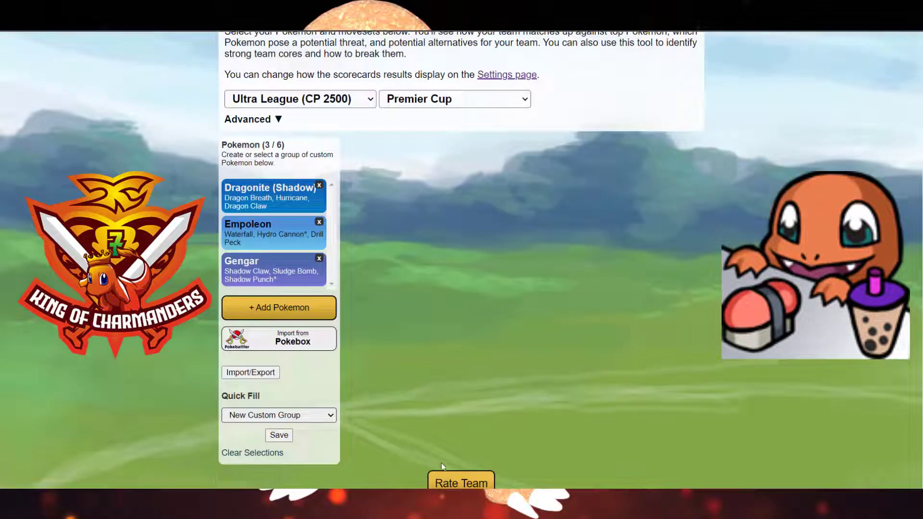
left_click(450, 483)
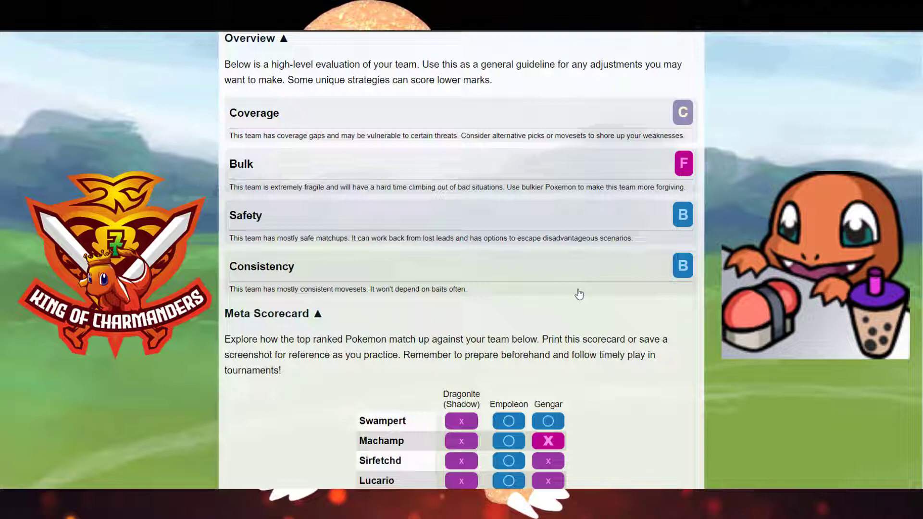
Step: Examine the overview grades and meta scorecard matchups of the Shadow Dragonite, Empoleon and Gengar team
scroll(579, 294, "down", 9)
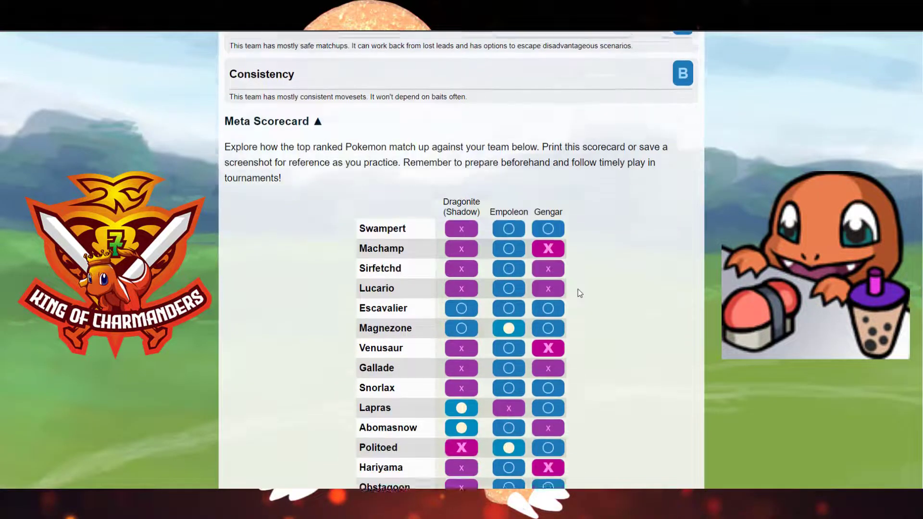
scroll(579, 292, "up", 2)
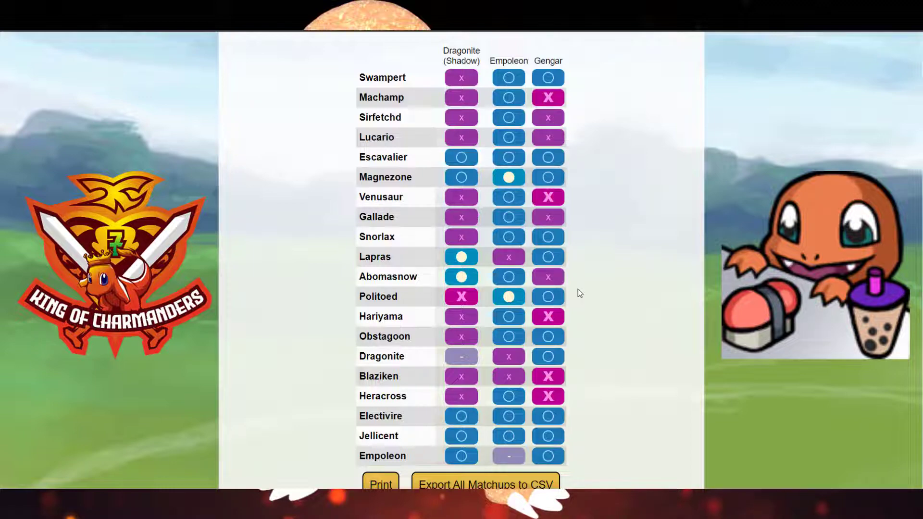
scroll(582, 291, "down", 6)
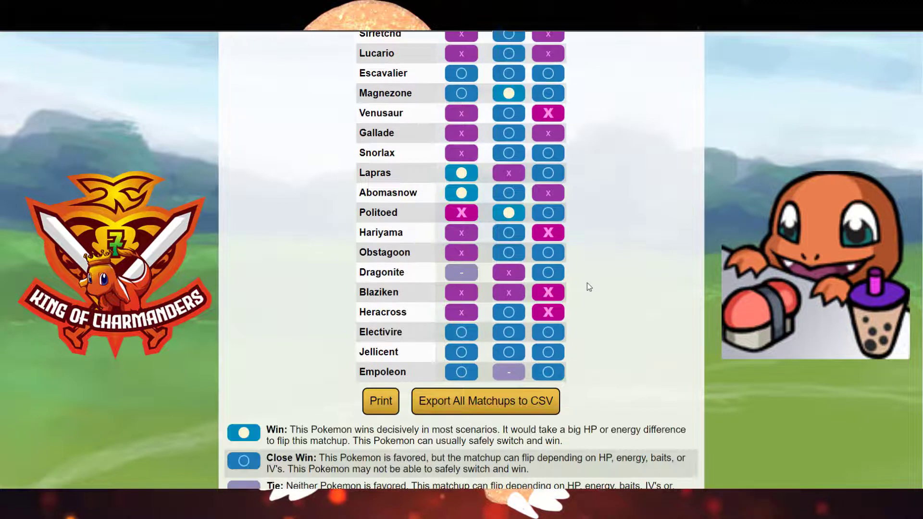
scroll(589, 287, "down", 5)
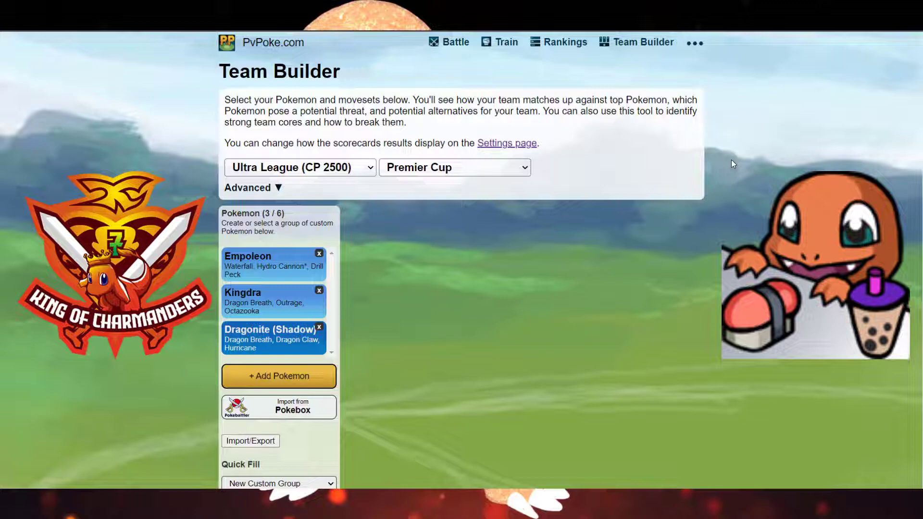
Step: Review the overview grades and meta scorecard matchups of the Empoleon, Kingdra and Shadow Dragonite team
scroll(732, 160, "down", 7)
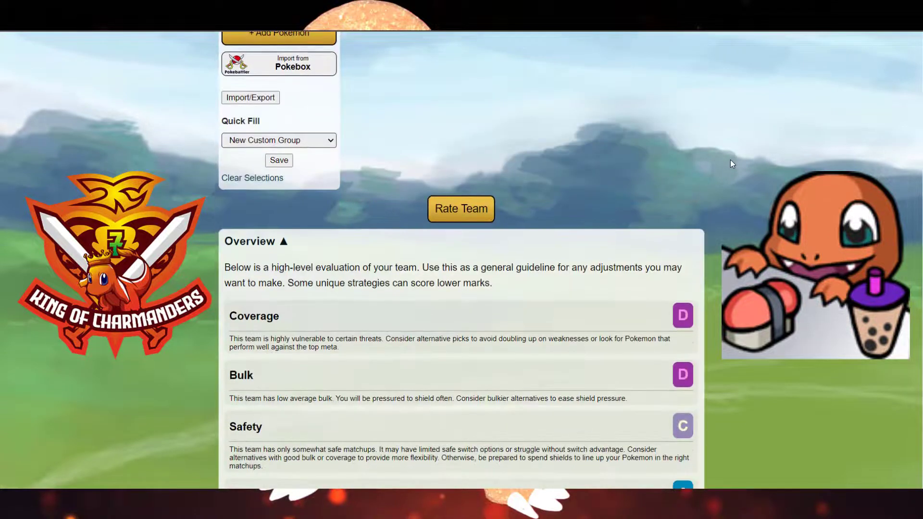
scroll(731, 163, "up", 3)
scroll(730, 165, "down", 6)
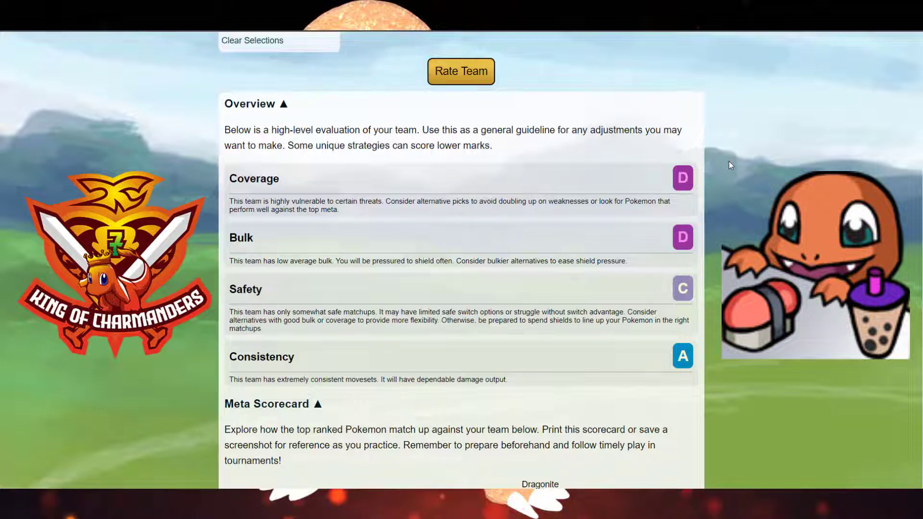
scroll(729, 166, "down", 5)
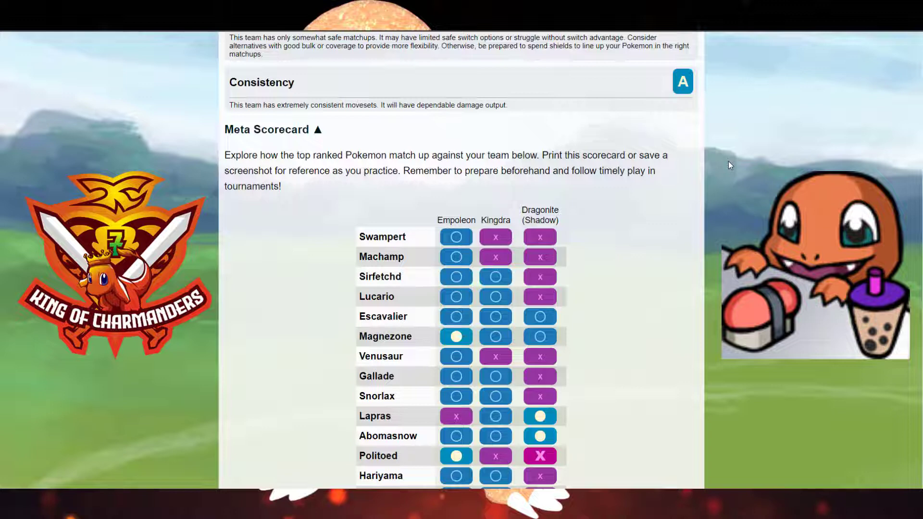
scroll(729, 165, "down", 1)
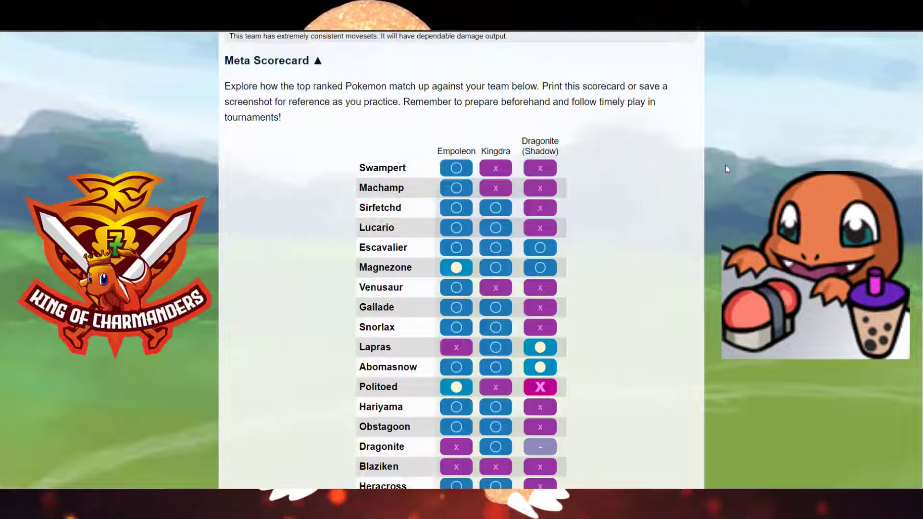
Step: Examine the potential threats and threat score of the Empoleon, Kingdra and Shadow Dragonite team
scroll(728, 168, "down", 20)
scroll(725, 167, "down", 1)
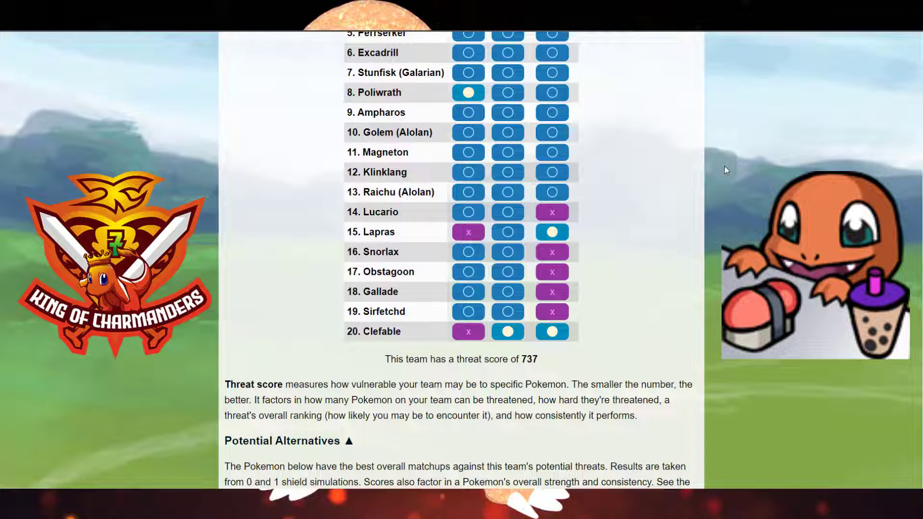
scroll(725, 168, "up", 3)
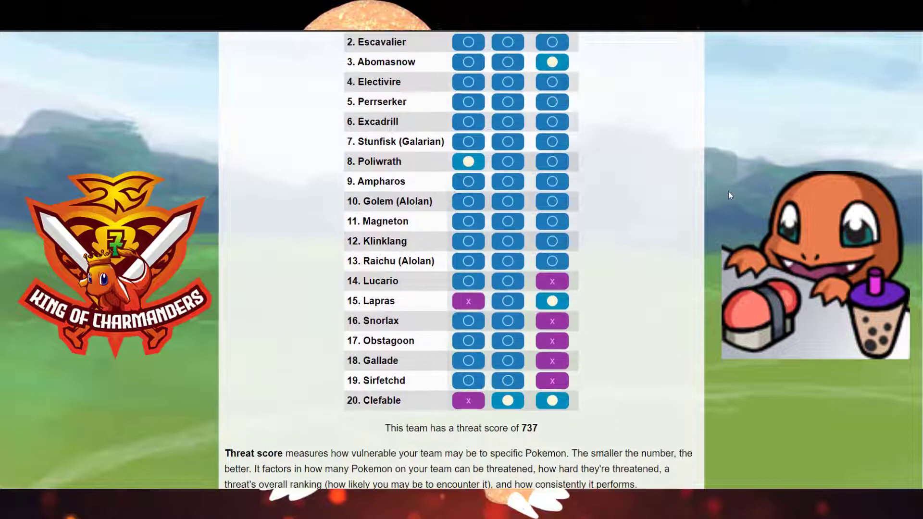
scroll(729, 194, "down", 1)
scroll(728, 194, "up", 1)
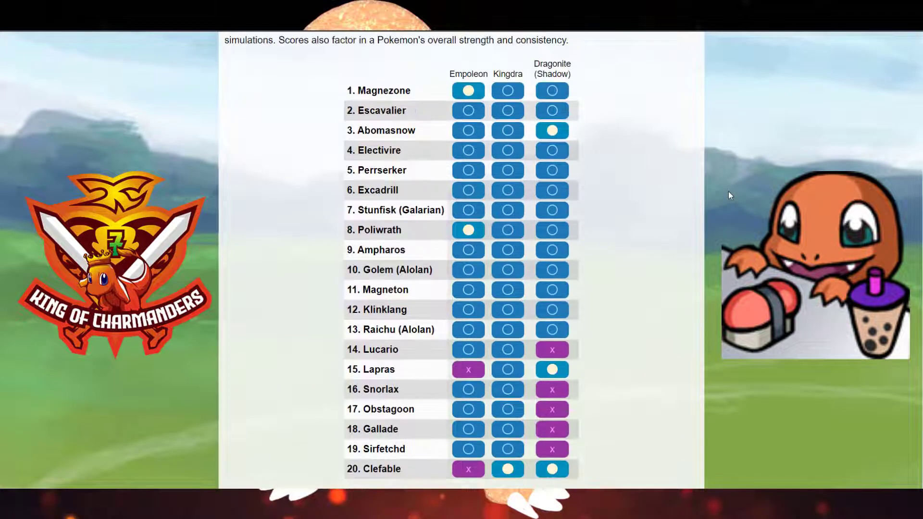